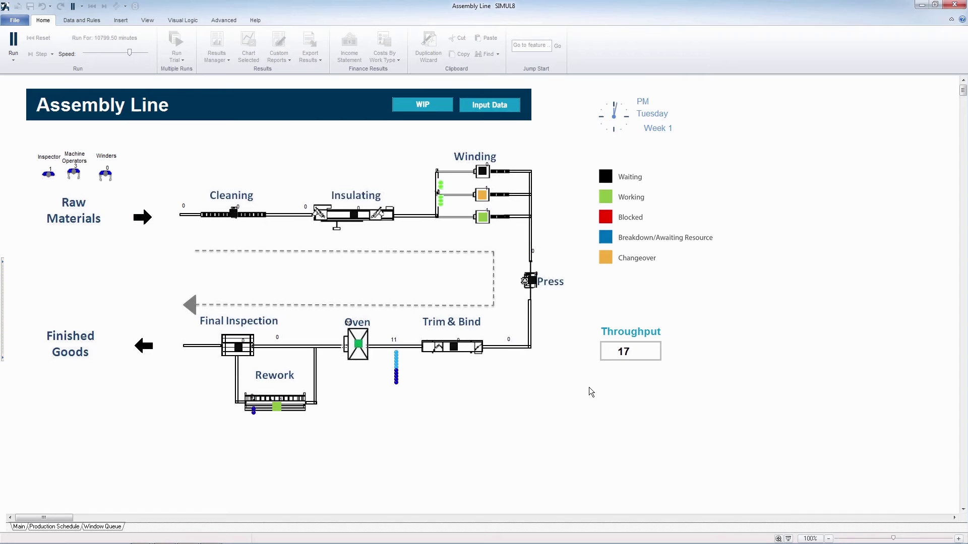
Review the process times, changeover times and weekly production schedules in the model's input data sheet
left_click(492, 104)
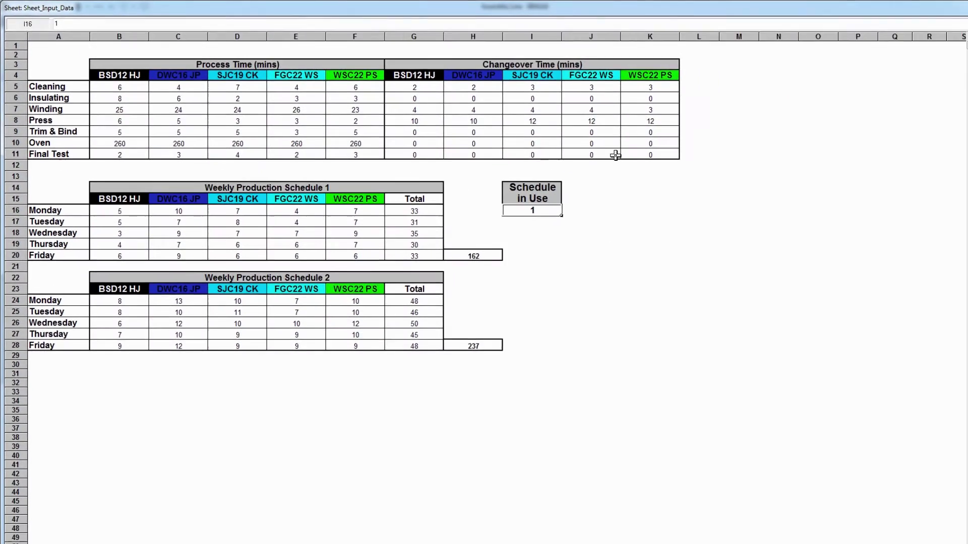
left_click(940, 25)
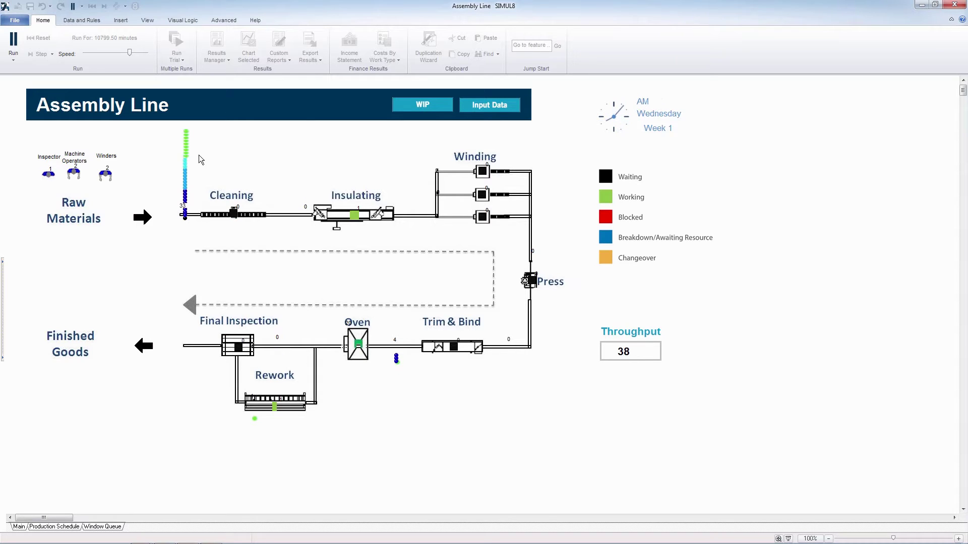
Finish the current simulation run at maximum speed and review the KPI results in the Results Manager
left_click_drag(130, 56, 148, 56)
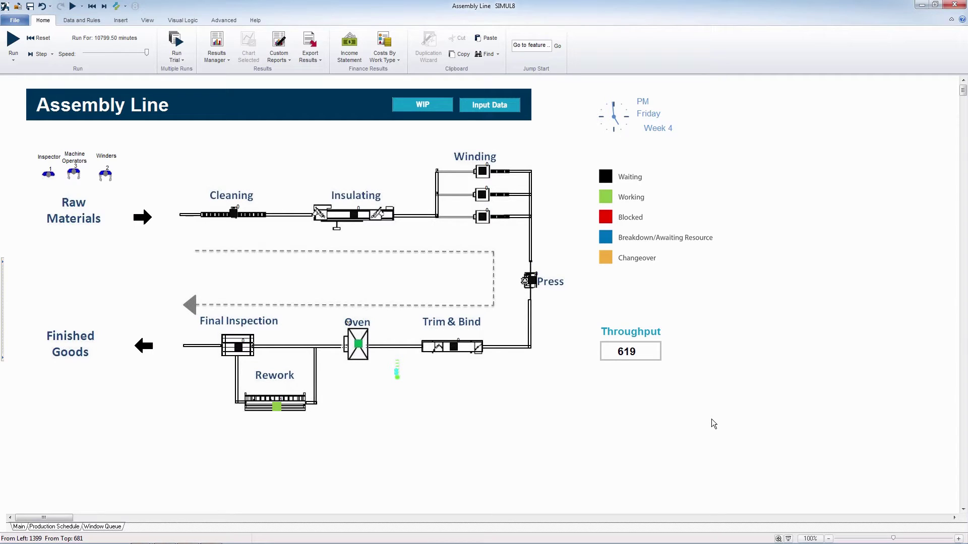
left_click(218, 48)
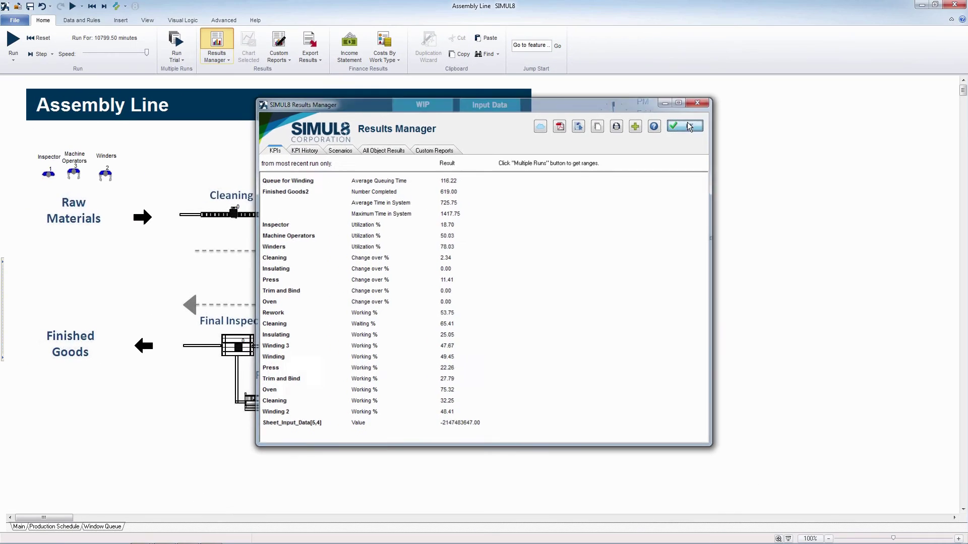
left_click(689, 126)
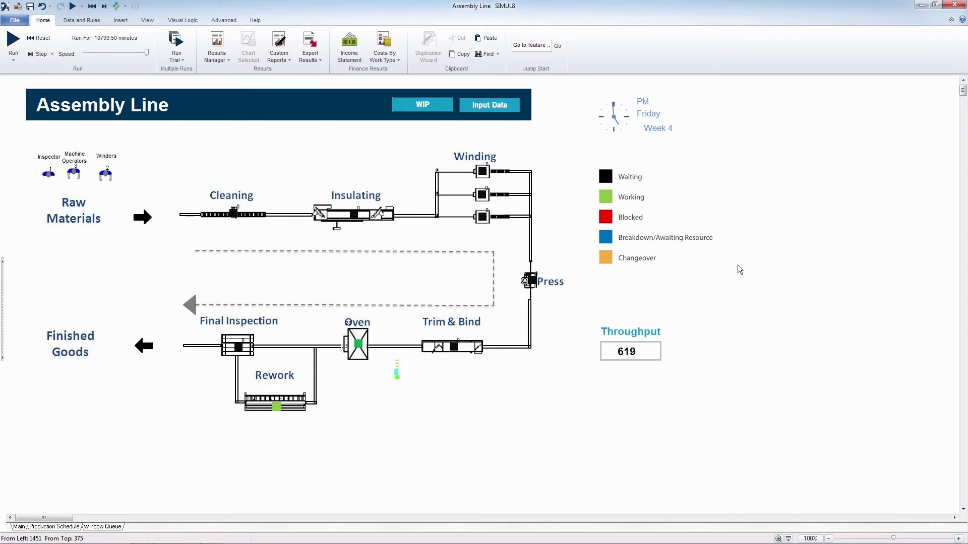
Set Schedule in Use to 2 in the input data sheet and run the simulation to its end at maximum speed
left_click(477, 105)
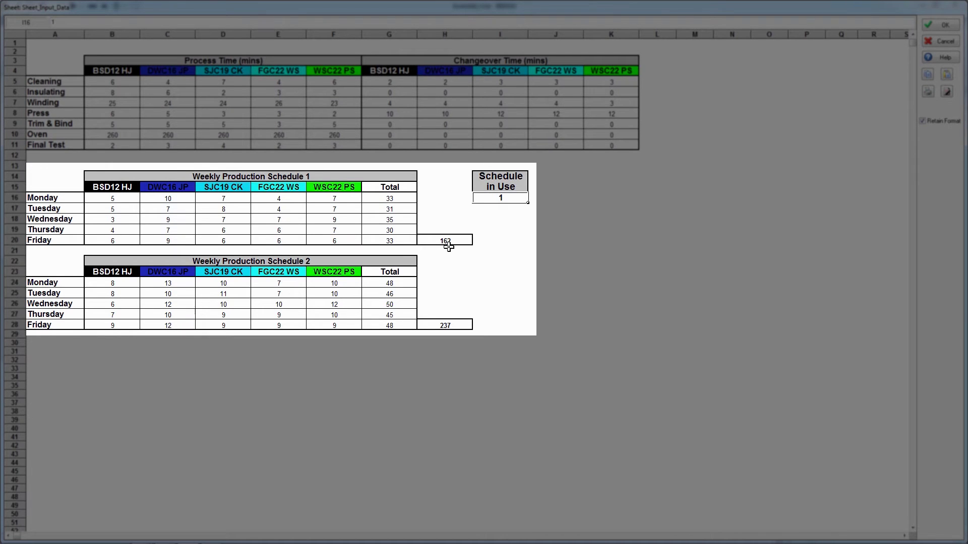
type("2")
left_click(623, 219)
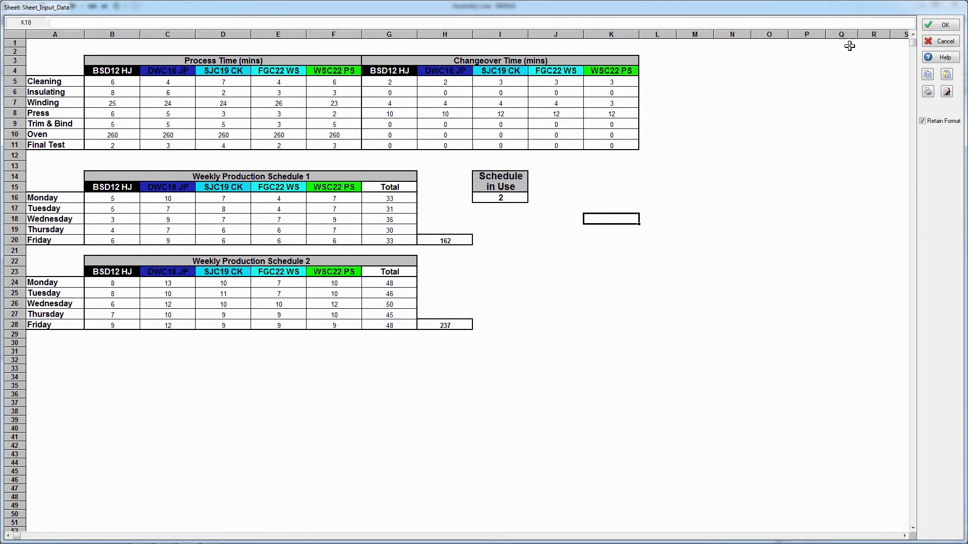
left_click(938, 26)
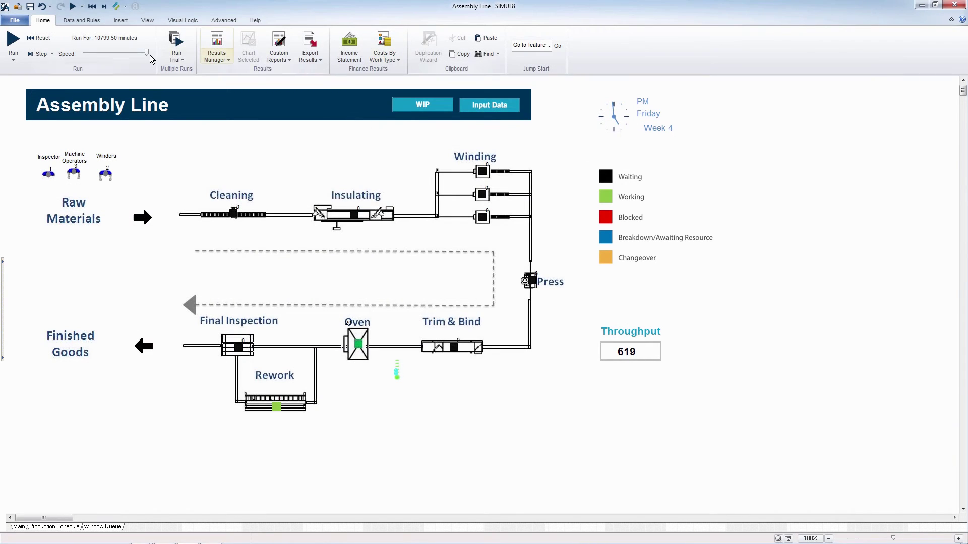
left_click(14, 40)
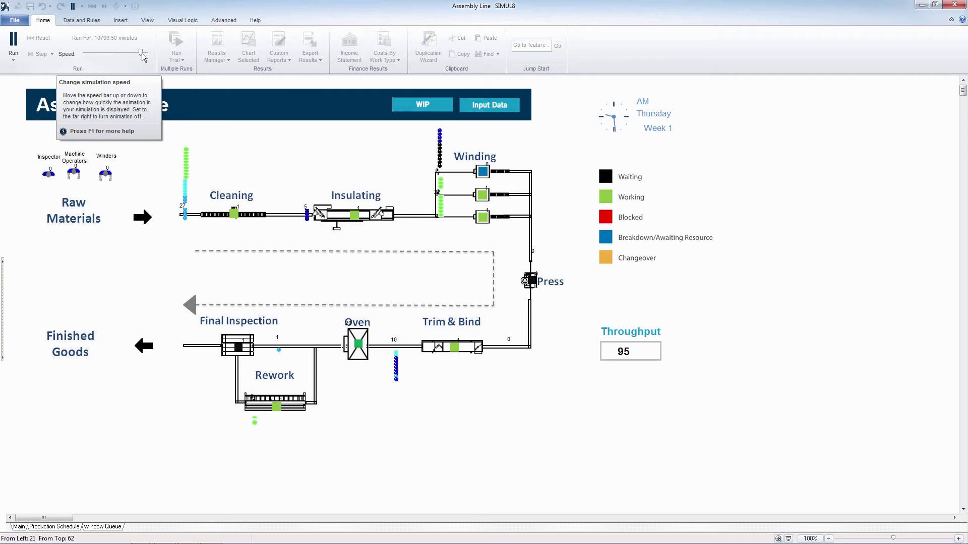
left_click_drag(142, 54, 162, 55)
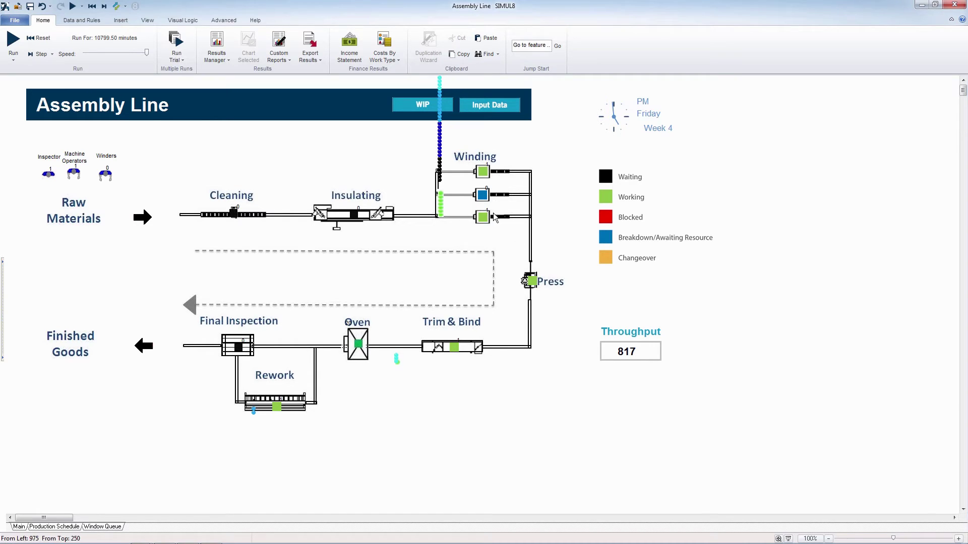
Duplicate the three Winding machines once with the Duplication Wizard, using an X step of 60 and no vertical offset
left_click(471, 169)
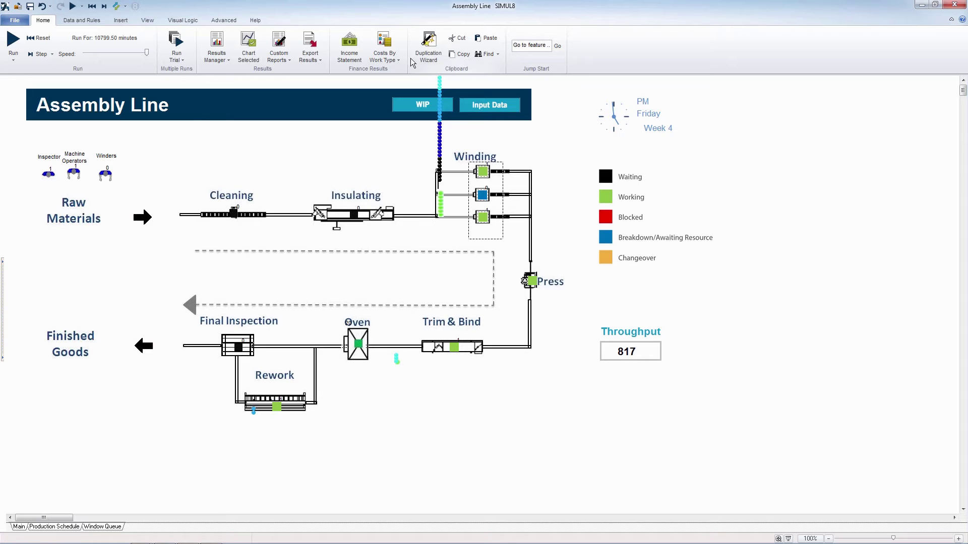
left_click(428, 48)
key("Tab")
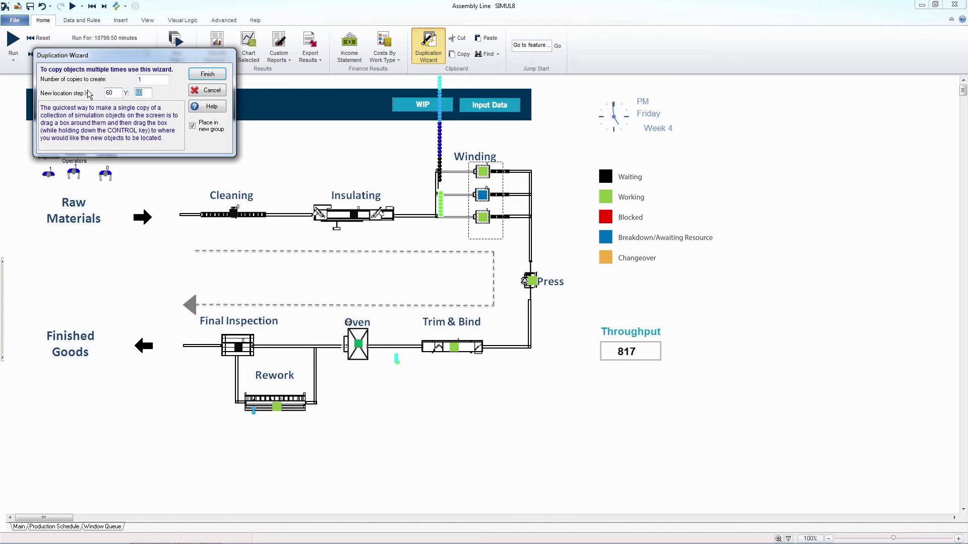
key("Return")
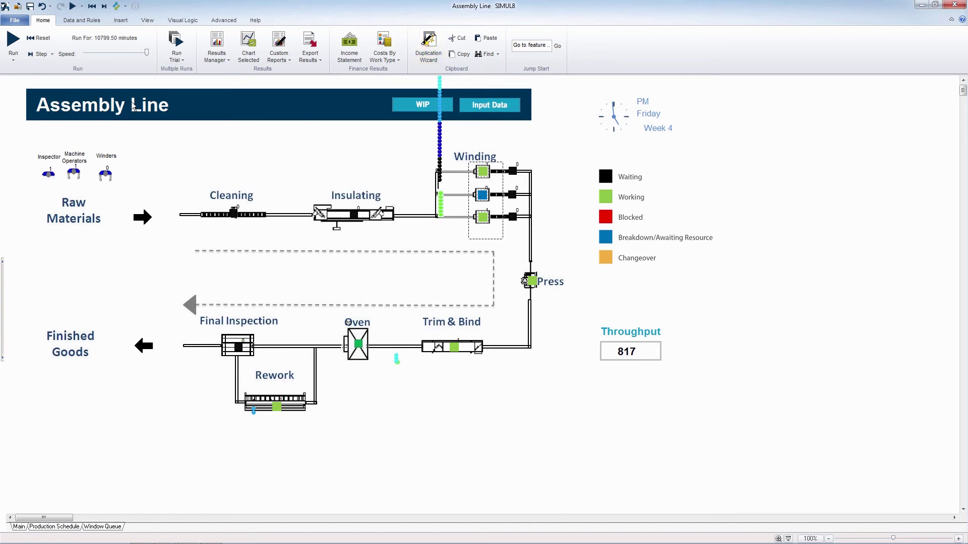
left_click(485, 243)
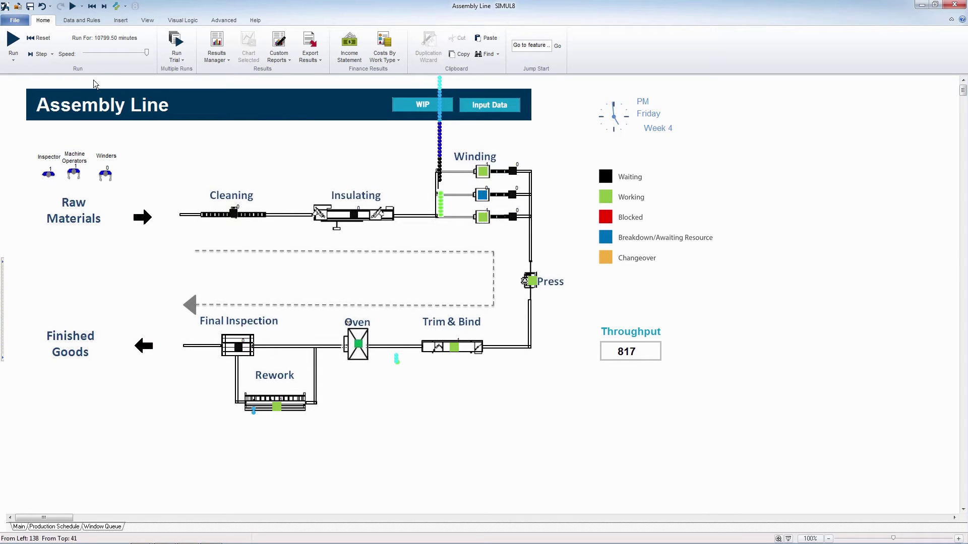
Rerun the simulation with the duplicated Winding machines, raising the speed to maximum to complete the run
left_click(12, 40)
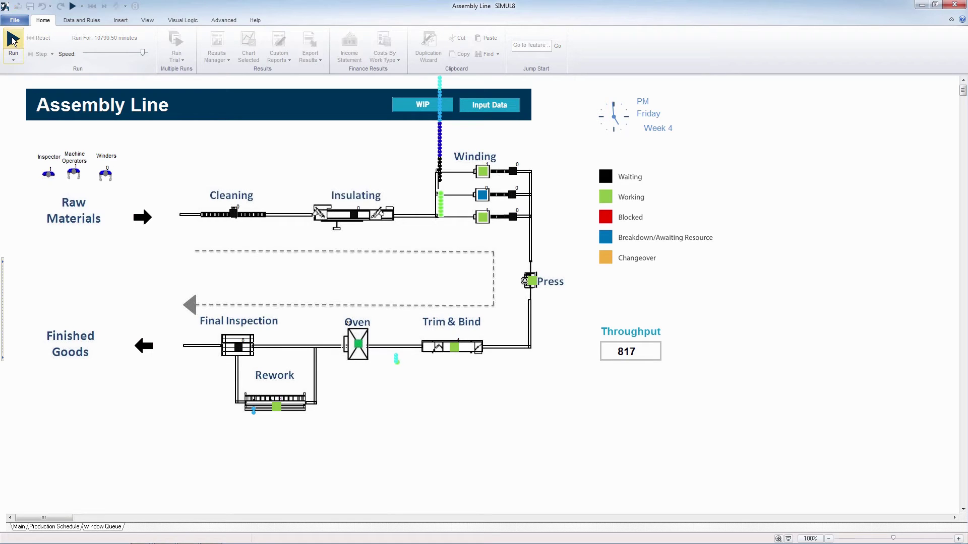
left_click_drag(143, 53, 146, 53)
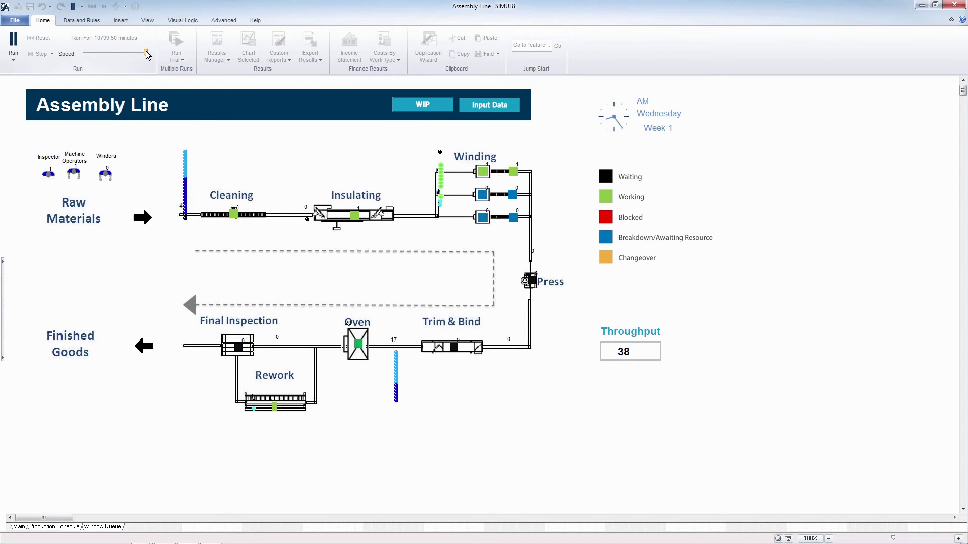
left_click_drag(146, 53, 148, 53)
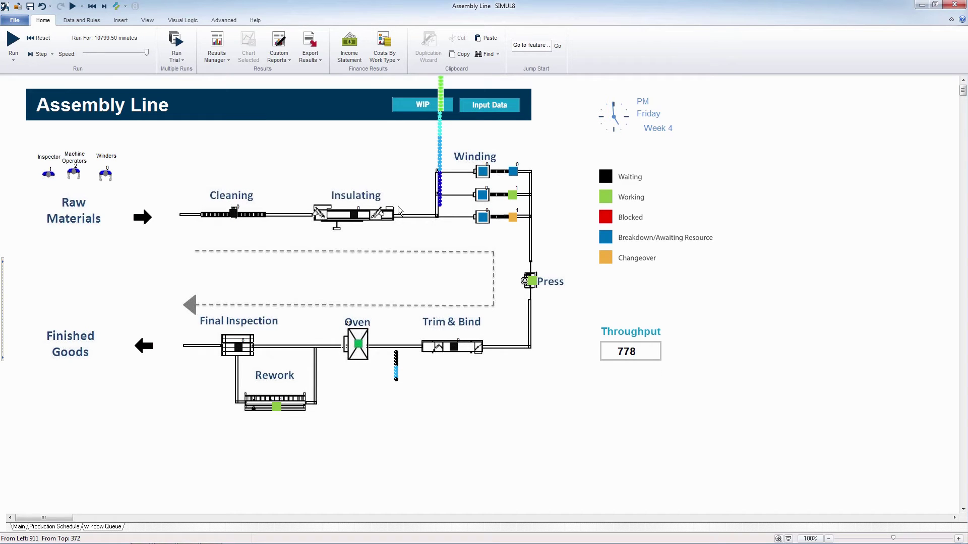
Examine the full KPI list in the Results Manager, including Winders utilization and the added Winding machines
left_click(216, 45)
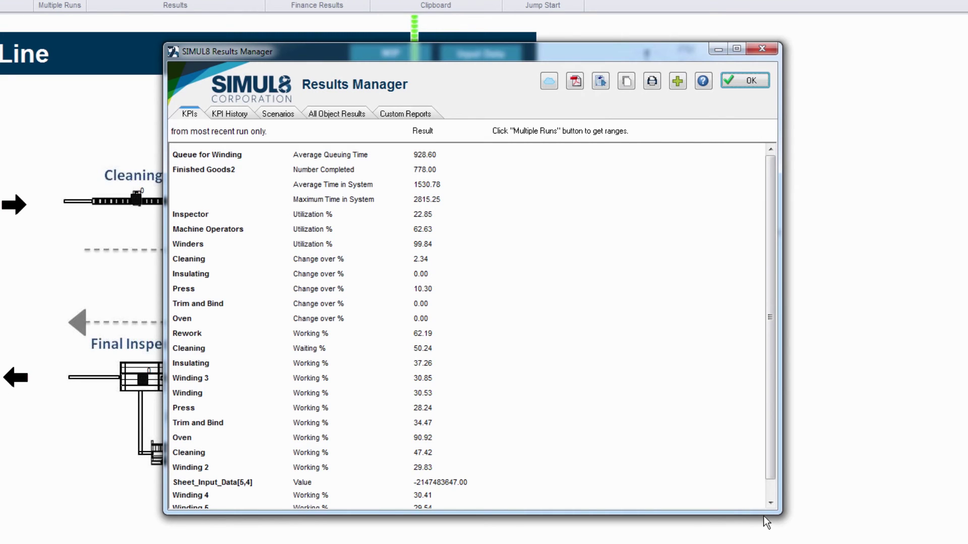
left_click_drag(761, 513, 759, 543)
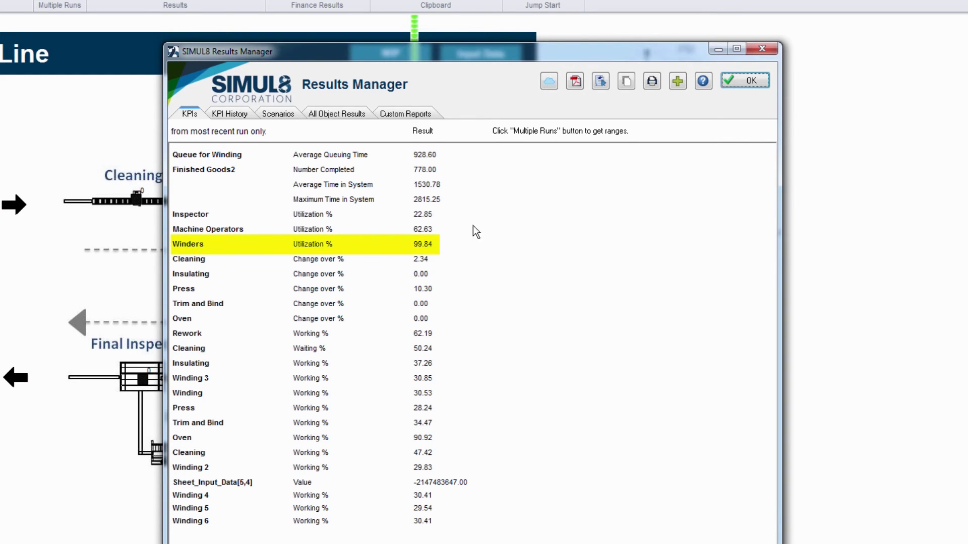
left_click(749, 83)
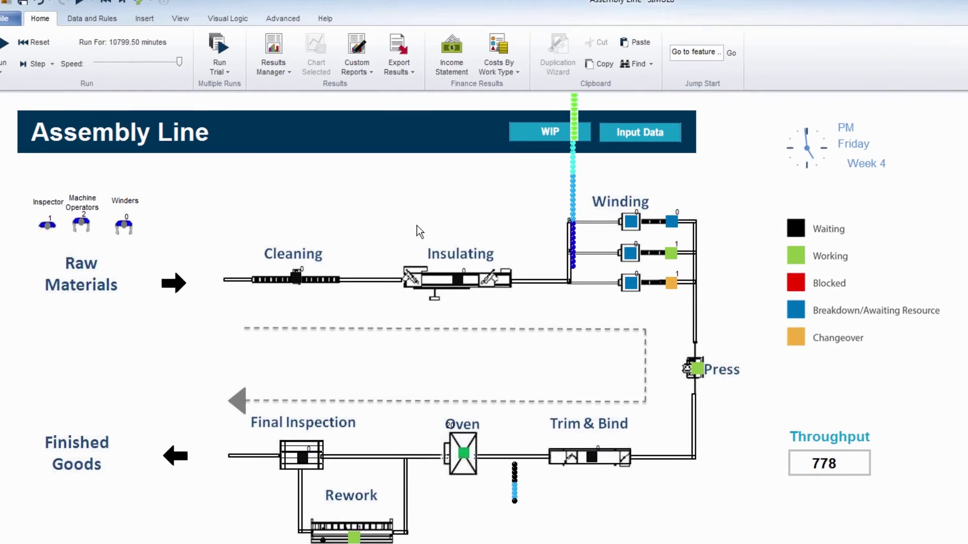
Set the number available for the Winders resource to 3 and rerun the simulation
left_click(123, 226)
double_click(228, 50)
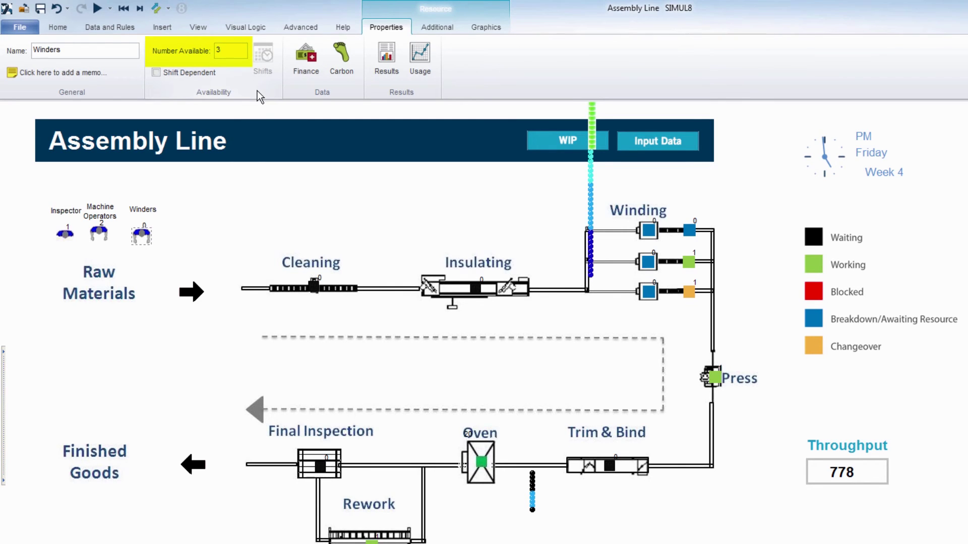
type("3")
left_click(319, 183)
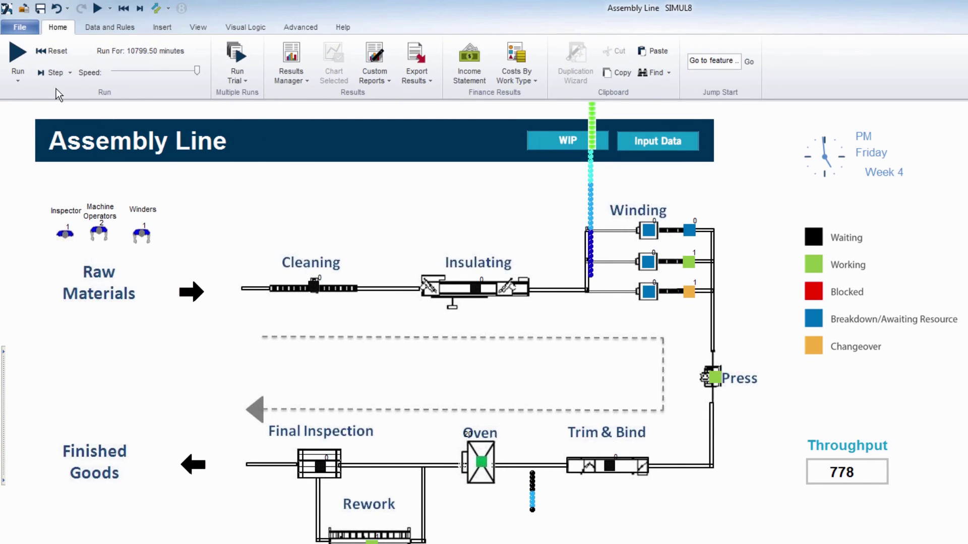
left_click(18, 56)
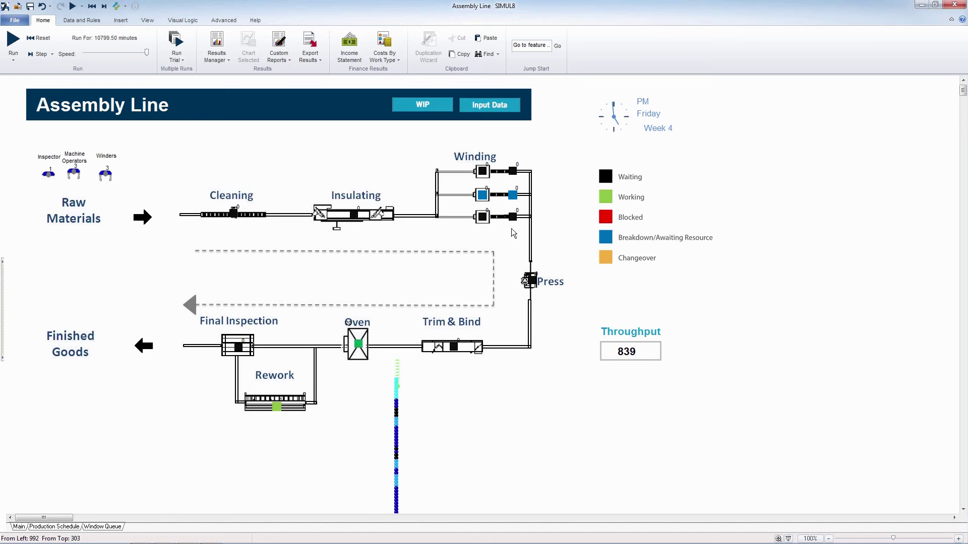
Delete the three duplicated Winding machines and rerun the simulation to its end at maximum speed
left_click(501, 166)
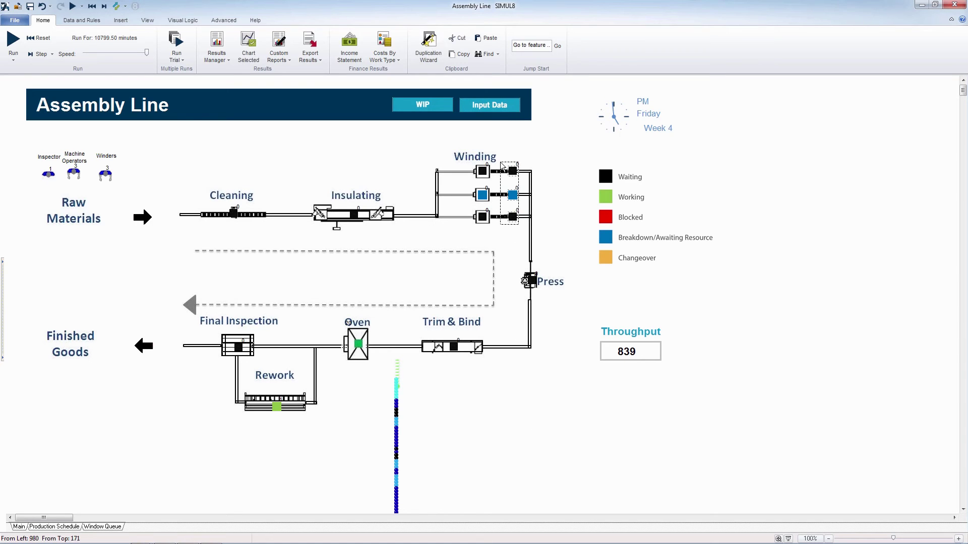
key("Delete")
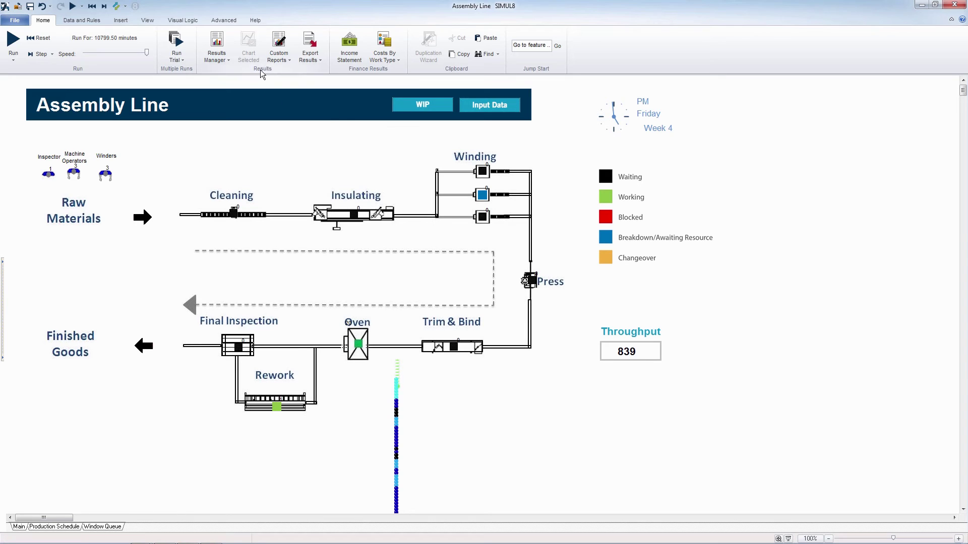
left_click(13, 39)
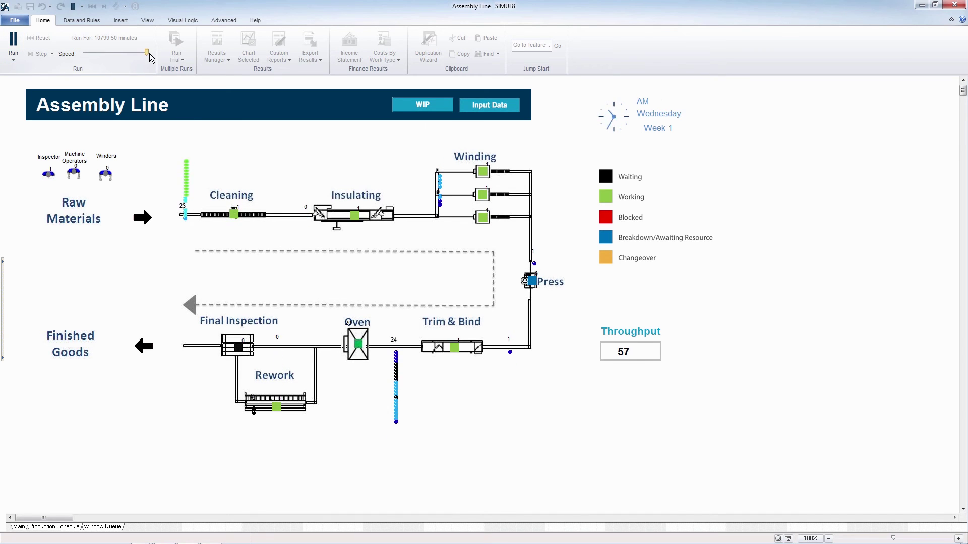
left_click_drag(147, 54, 150, 55)
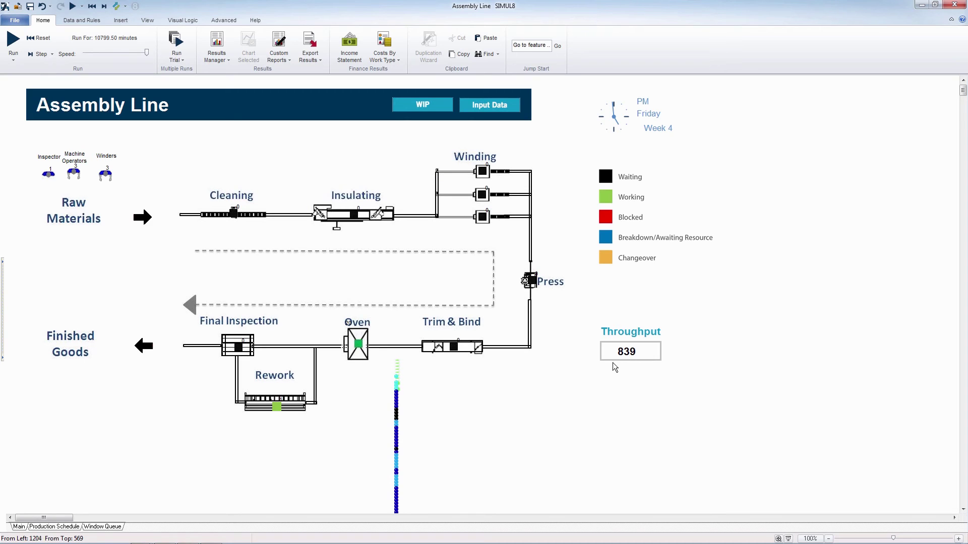